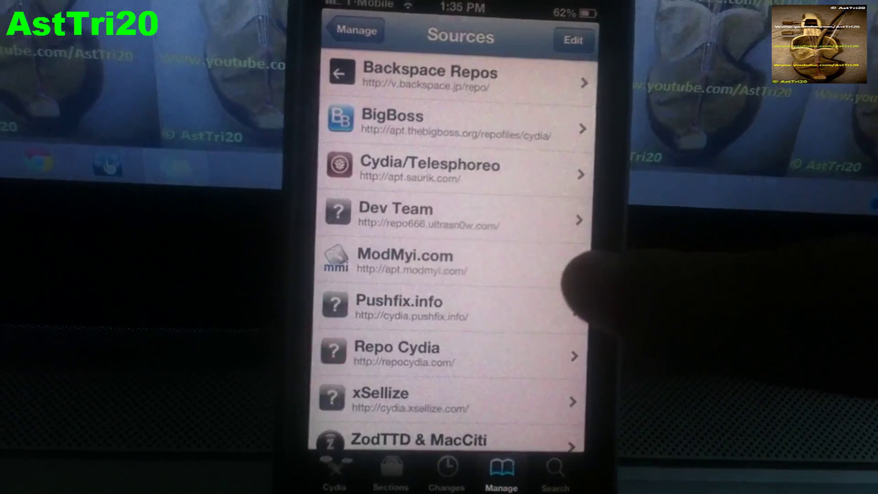
pyautogui.click(553, 38)
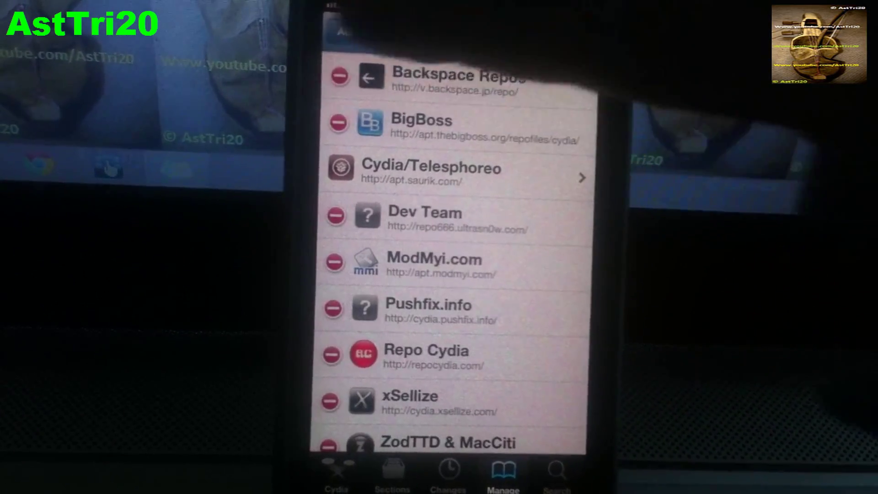
pyautogui.click(364, 37)
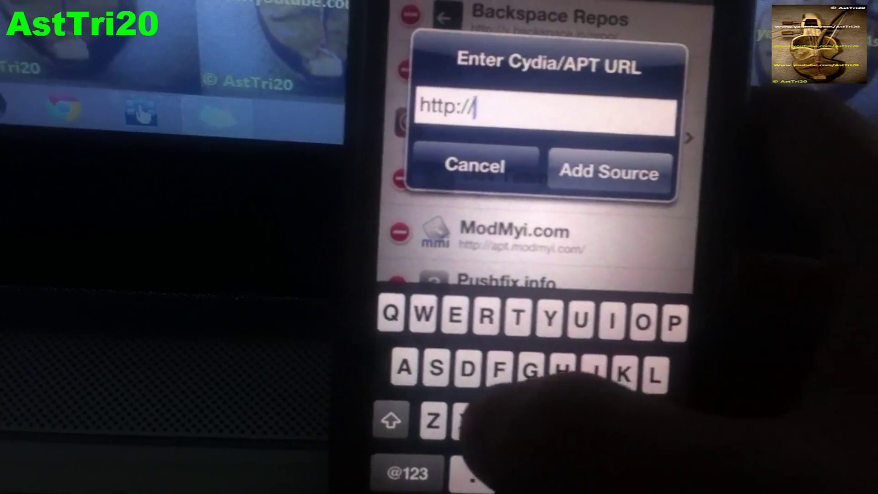
pyautogui.write('cyd')
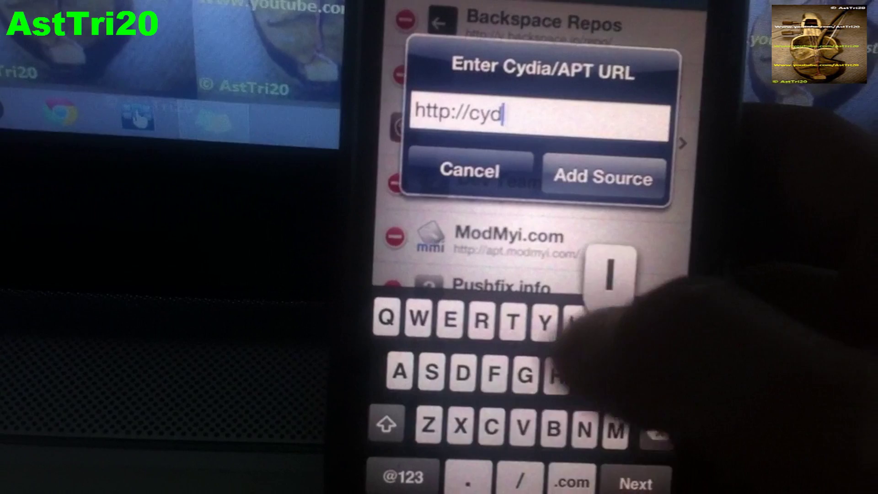
pyautogui.write('ia.m')
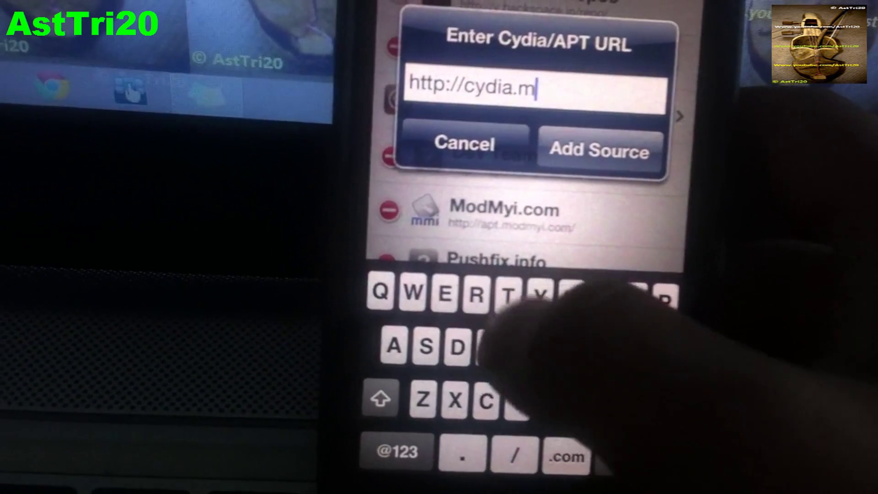
pyautogui.write('yrep')
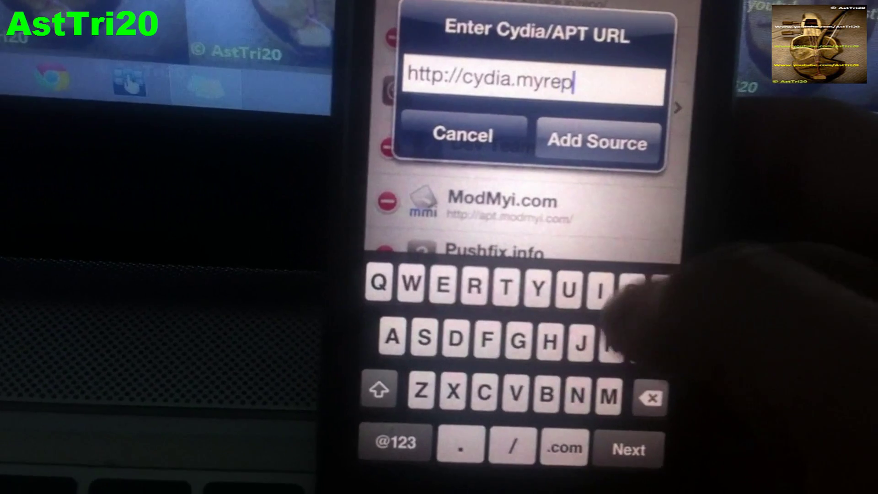
pyautogui.write('ospa')
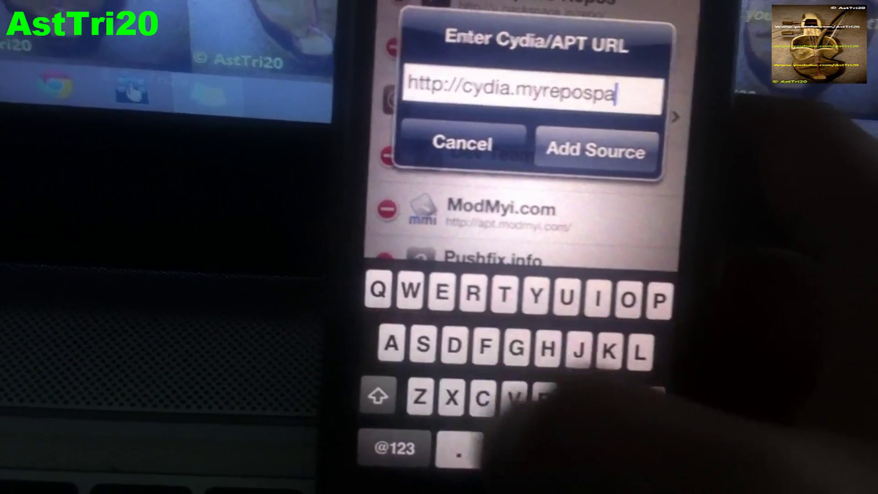
pyautogui.write('ce.com/m')
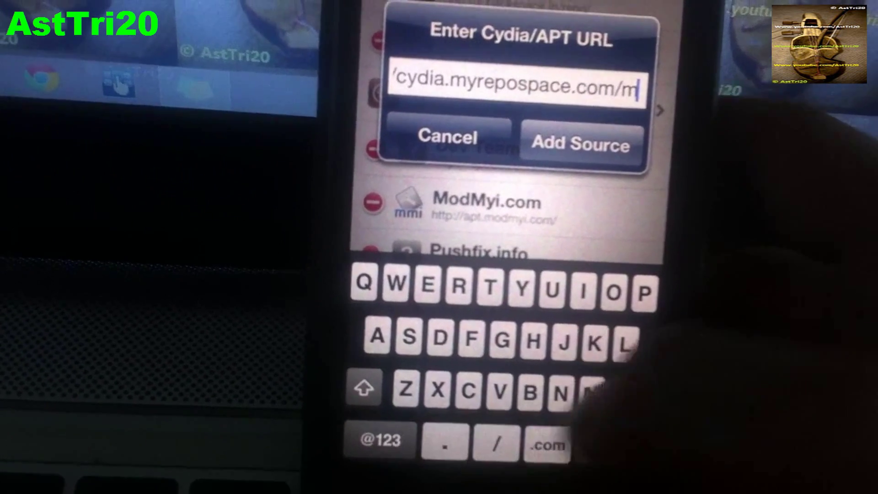
pyautogui.press('BackSpace')
pyautogui.write('ha')
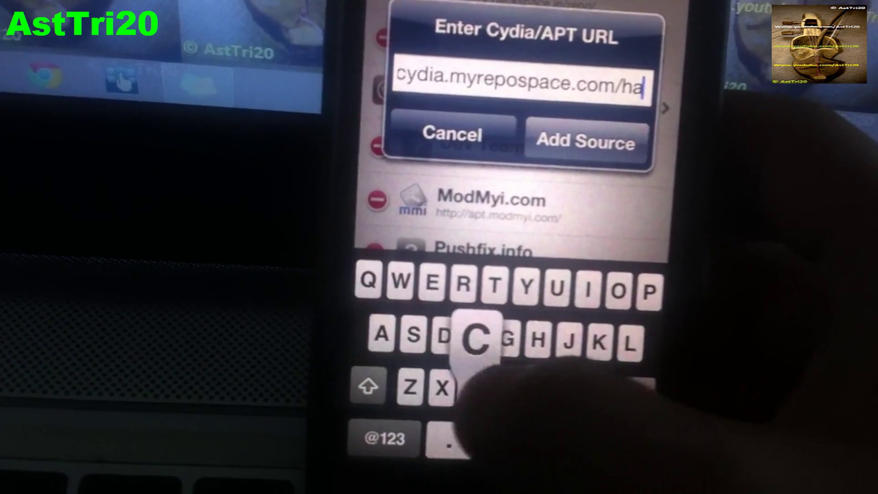
pyautogui.write('ckm')
pyautogui.click(382, 440)
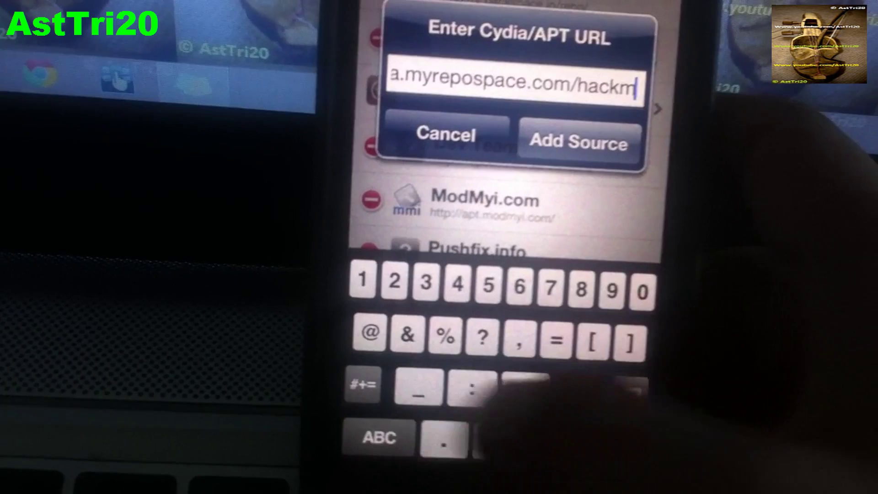
pyautogui.write('0')
pyautogui.click(364, 439)
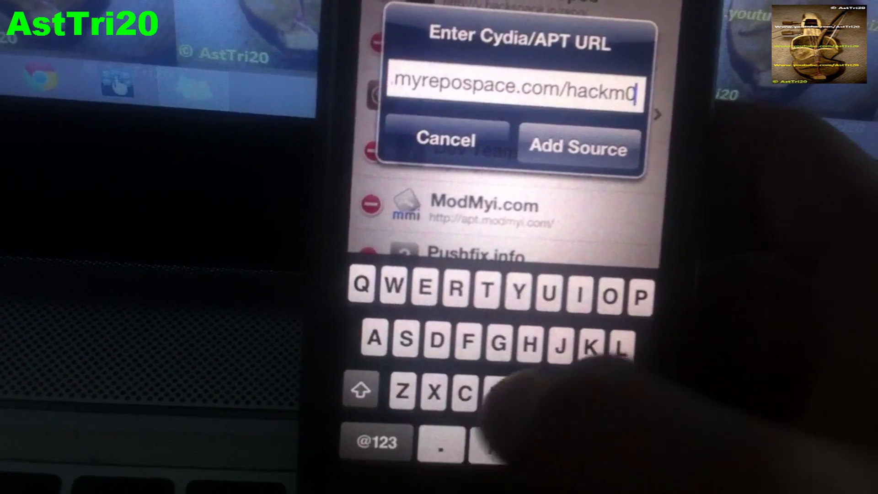
pyautogui.write('vil')
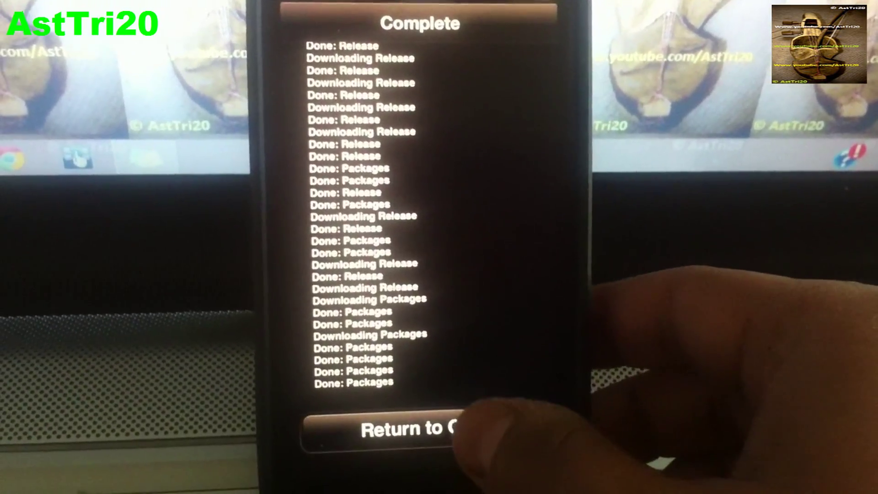
# Back in Cydia, open the hackm0vil source and the MyWi4 4.7.7 hackm0vil package
pyautogui.click(421, 427)
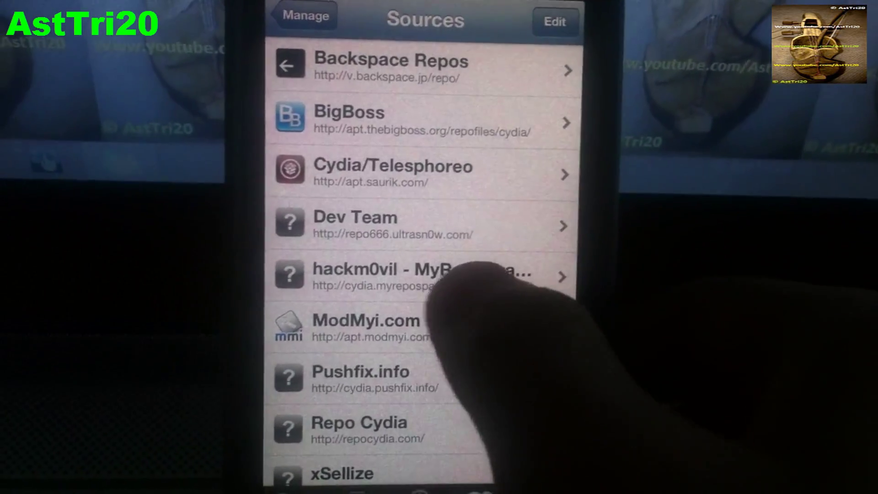
pyautogui.click(449, 278)
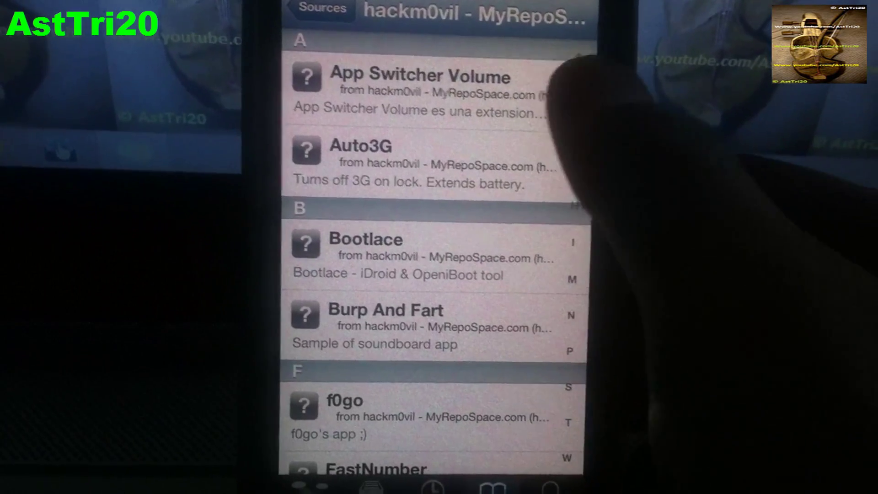
pyautogui.scroll(-3, 432, 274)
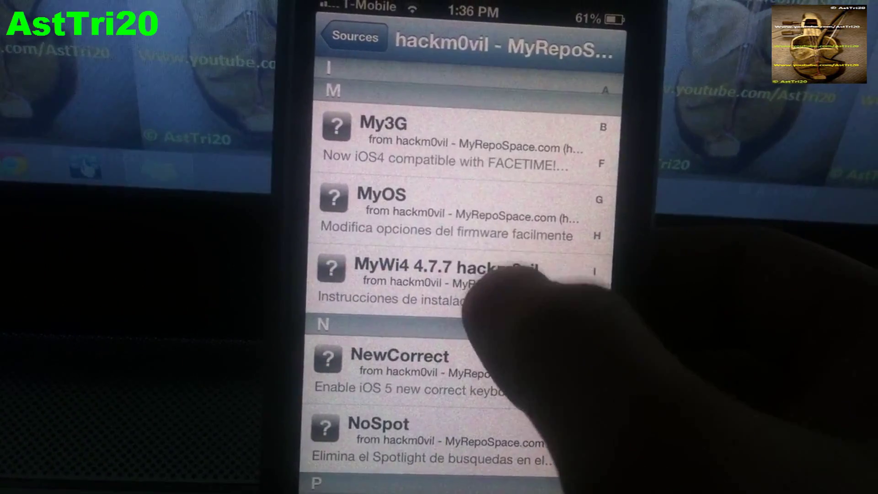
pyautogui.click(480, 292)
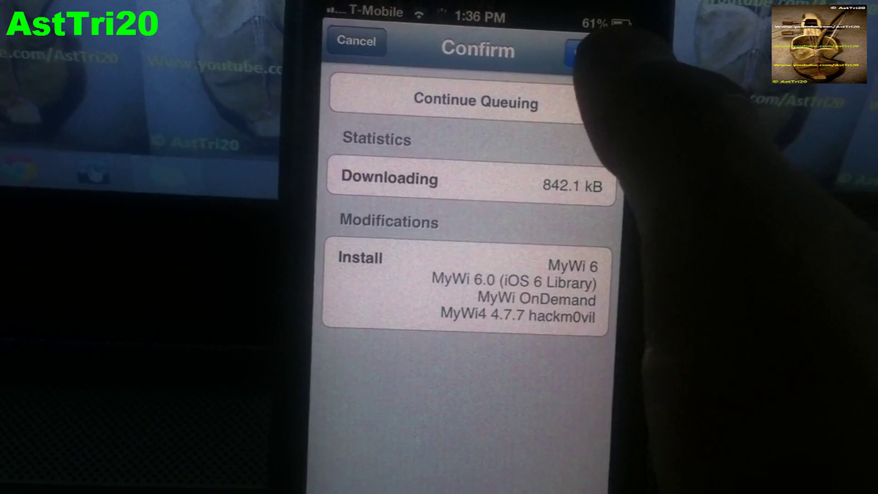
# Confirm the install of MyWi4, MyWi 6, its iOS 6 Library and MyWi OnDemand
pyautogui.click(583, 51)
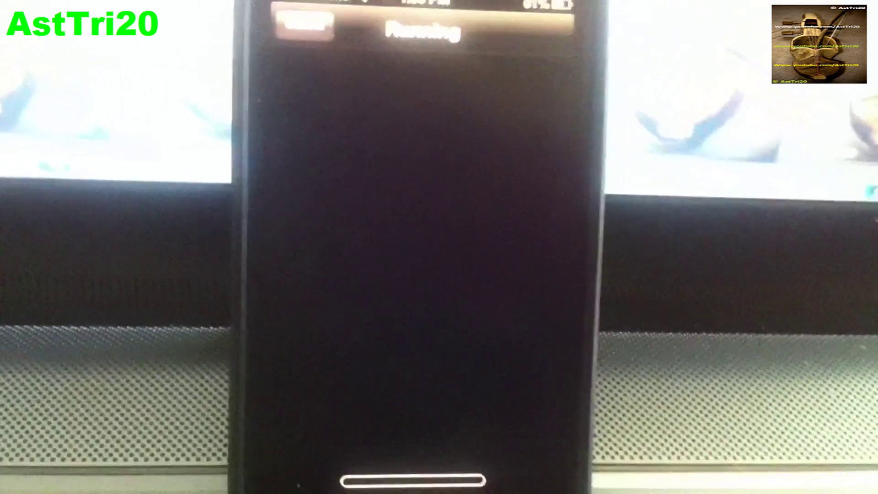